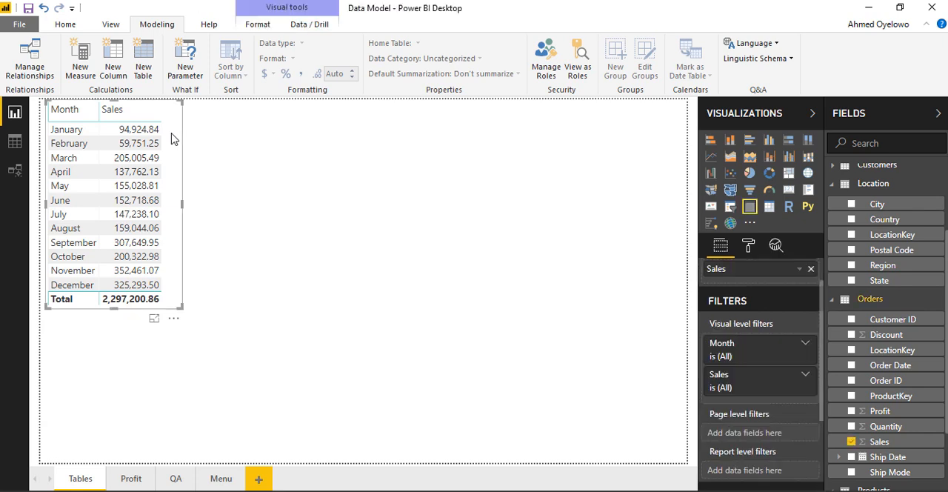
- Make the monthly sales table taller and view the aggregation options of its Sales value
left_click_drag(181, 306, 183, 356)
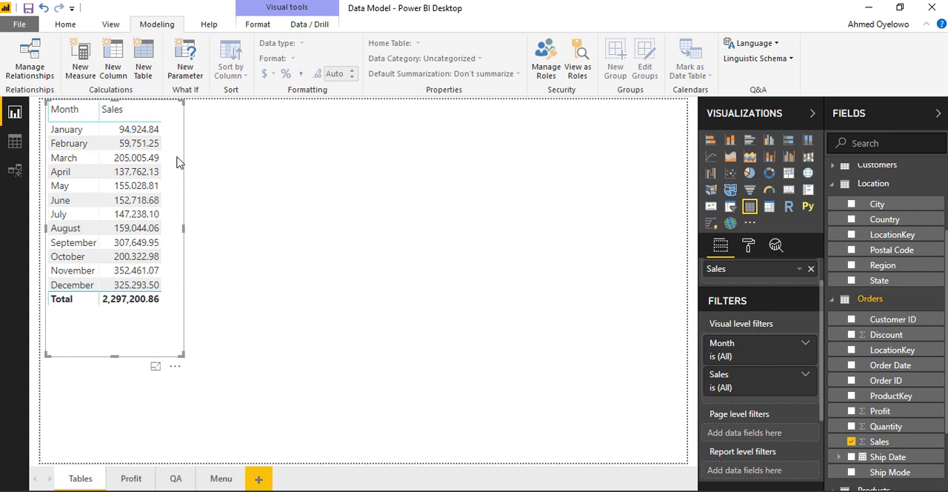
left_click(801, 272)
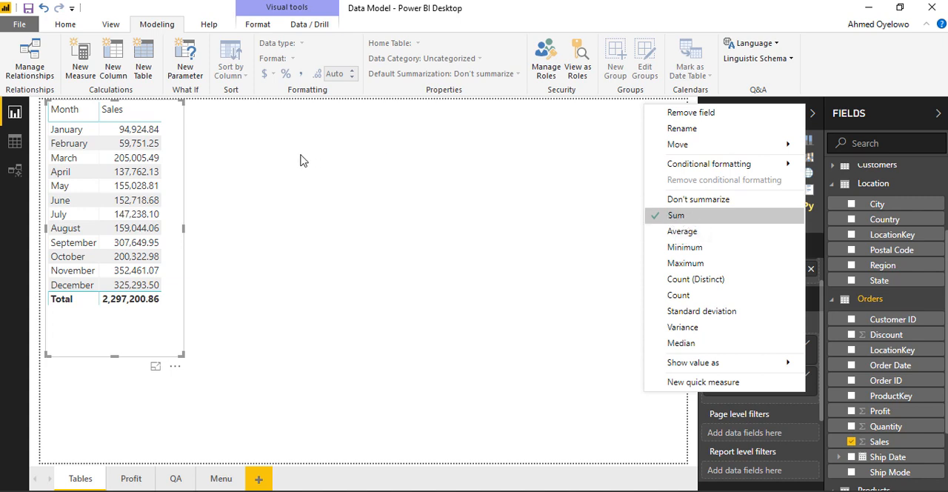
left_click(173, 151)
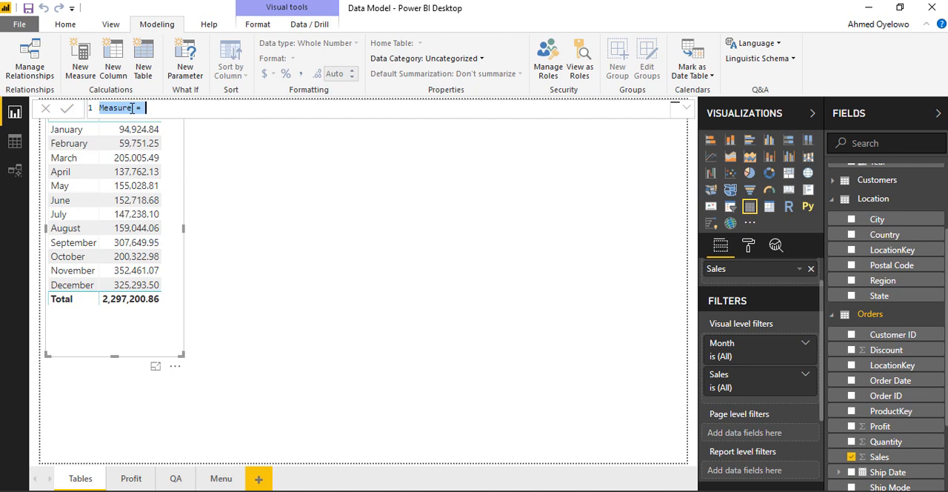
- Name the new measure Revenue in its formula
left_click(133, 109)
key("BackSpace")
key("BackSpace")
key("BackSpace")
key("BackSpace")
key("BackSpace")
key("BackSpace")
key("BackSpace")
type("revenue")
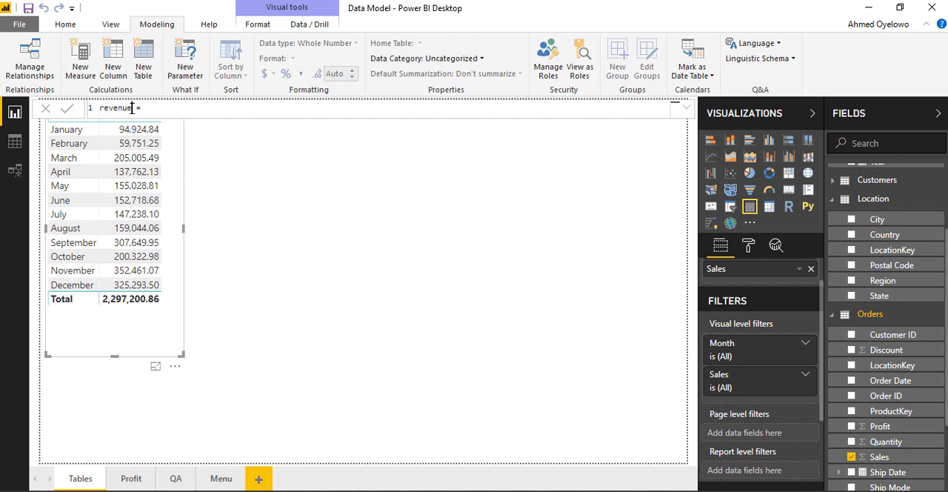
key("BackSpace")
key("BackSpace")
key("BackSpace")
key("BackSpace")
key("BackSpace")
key("BackSpace")
key("BackSpace")
type("Revenue")
- Define the Revenue measure as SUM(Orders[Sales]) and commit the formula
left_click(155, 107)
type("sum")
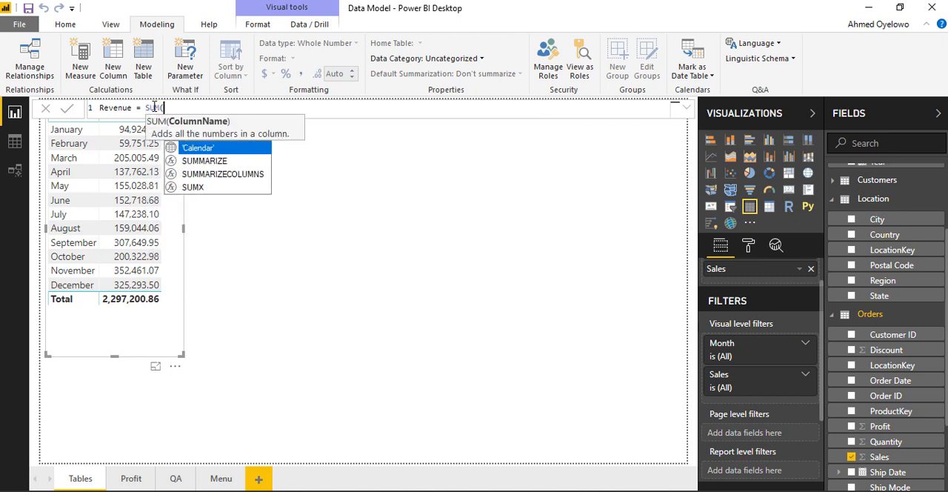
key("Tab")
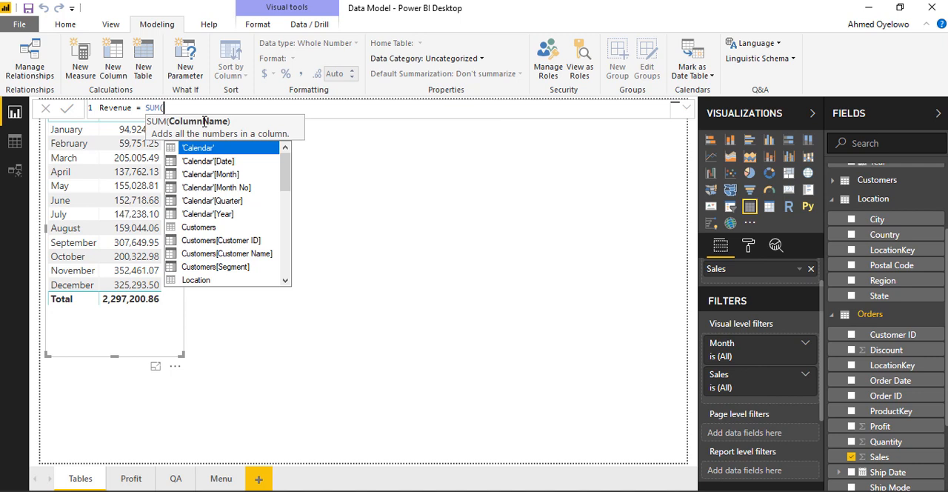
type("order")
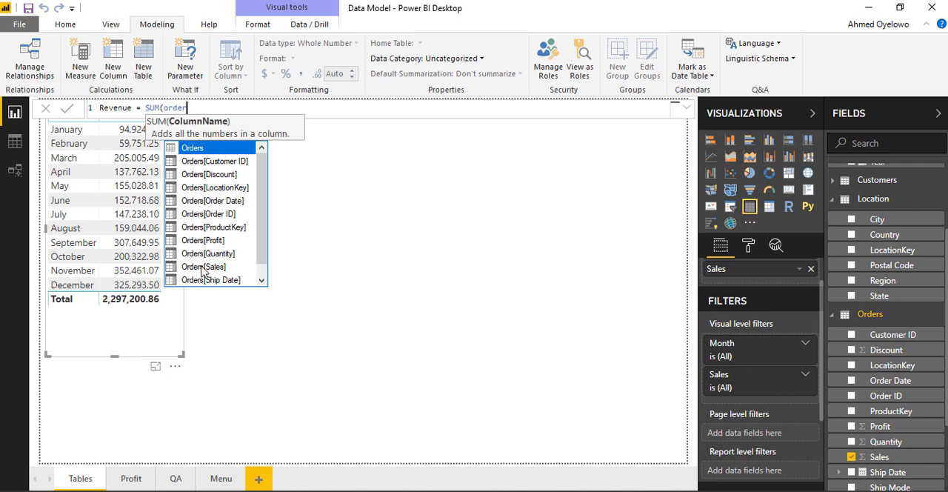
key("Down")
key("Down")
key("Down")
key("Down")
key("Down")
key("Down")
key("Down")
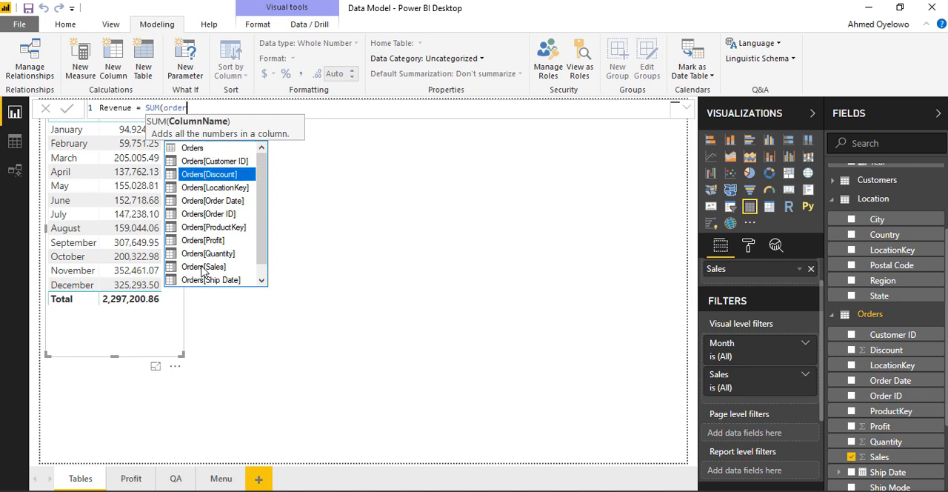
key("Down")
key("Down")
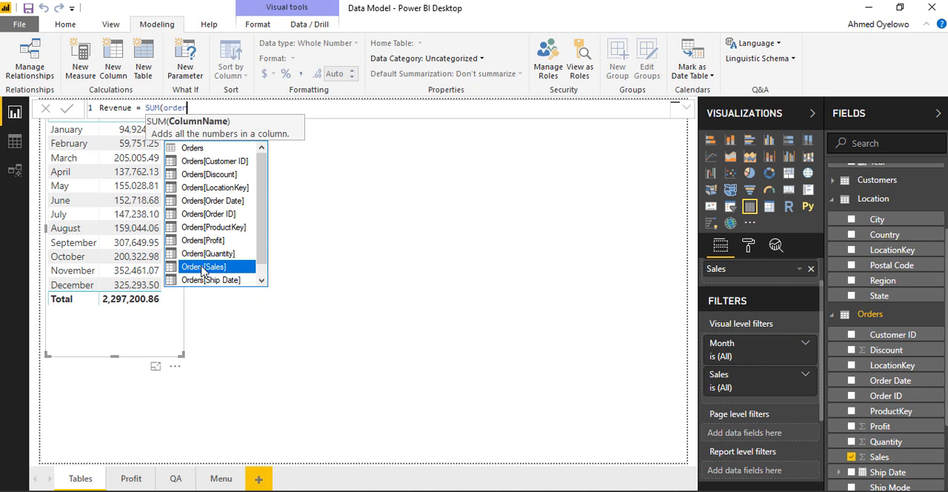
key("Tab")
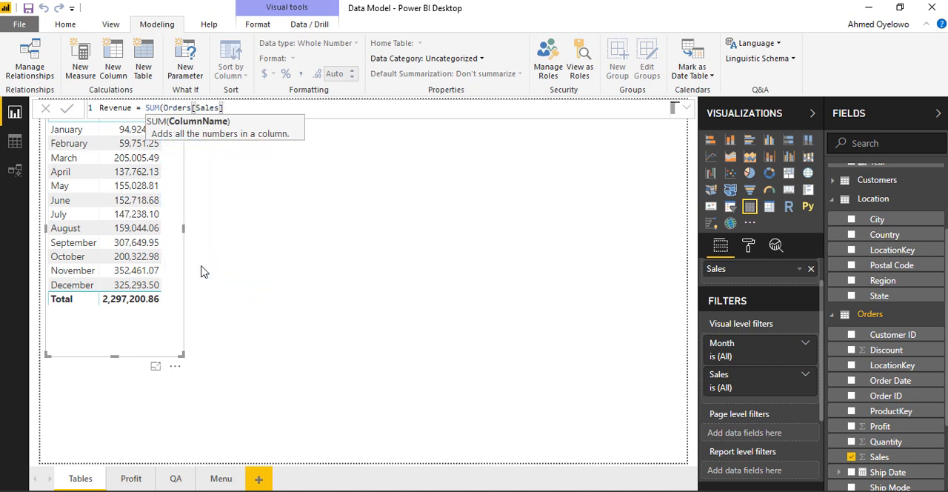
type(")")
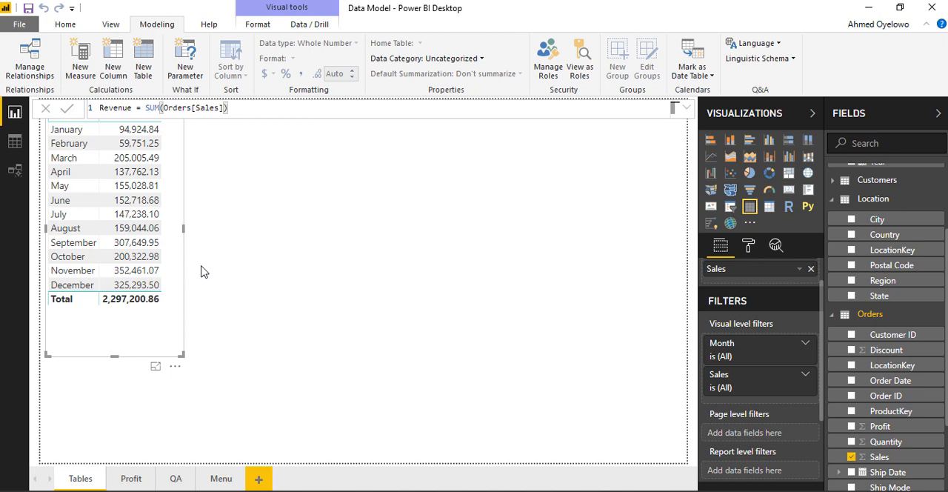
key("Return")
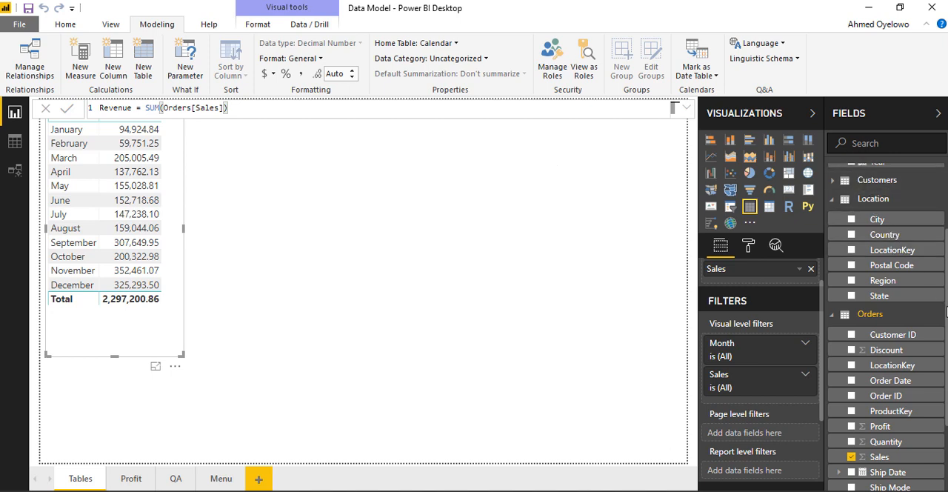
- Find the Revenue measure, add it to the monthly sales table, and resize the table to fit its three columns
scroll(919, 296, "up", 3)
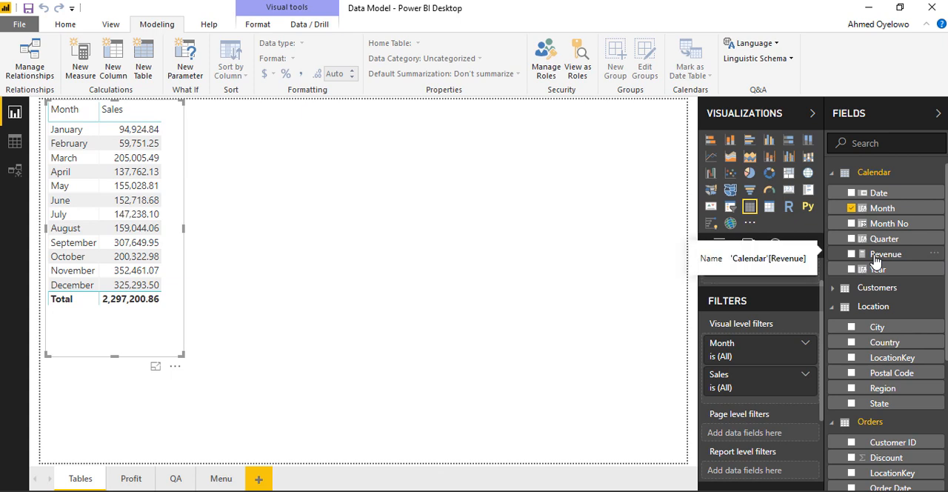
left_click(880, 145)
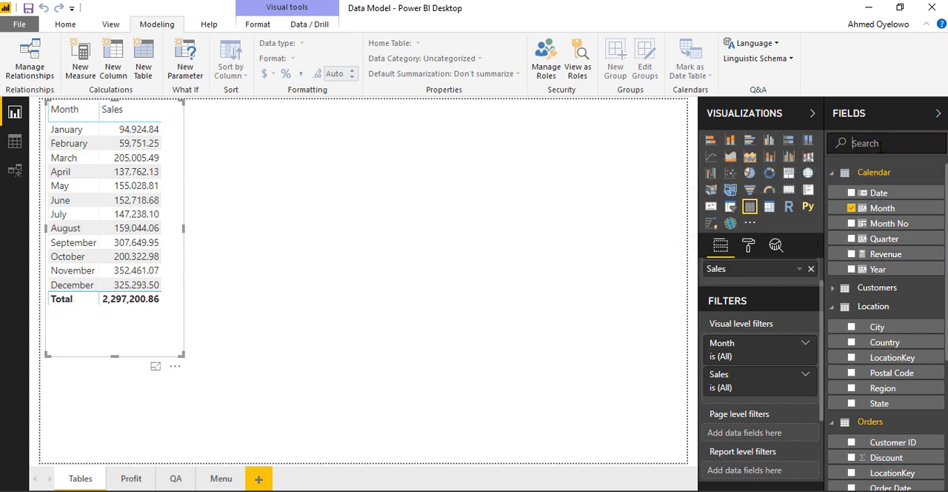
type("revenu")
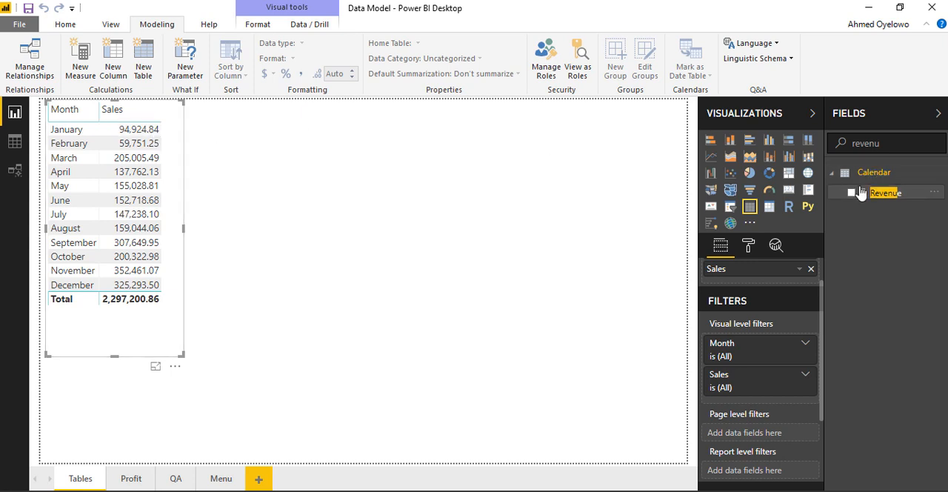
left_click(852, 194)
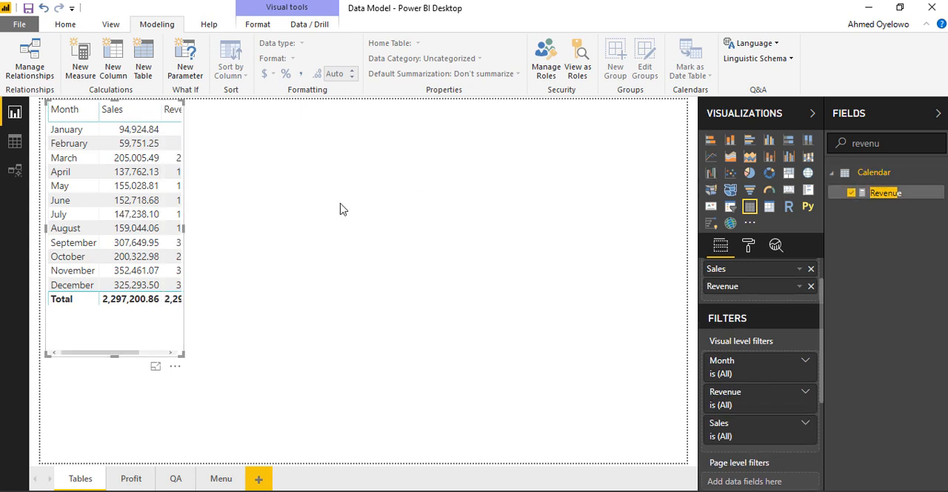
left_click_drag(186, 229, 247, 238)
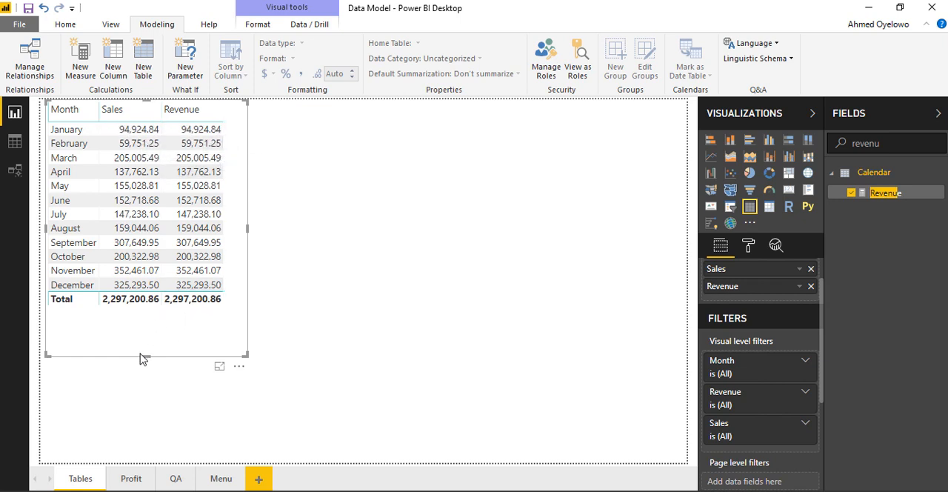
left_click_drag(146, 356, 183, 330)
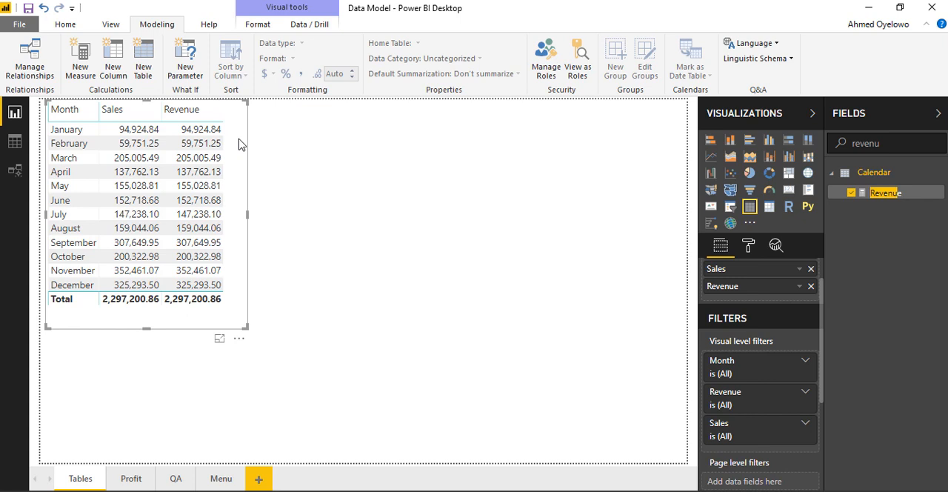
- Add a card visual beside the monthly table and show the Revenue measure in it
left_click(303, 140)
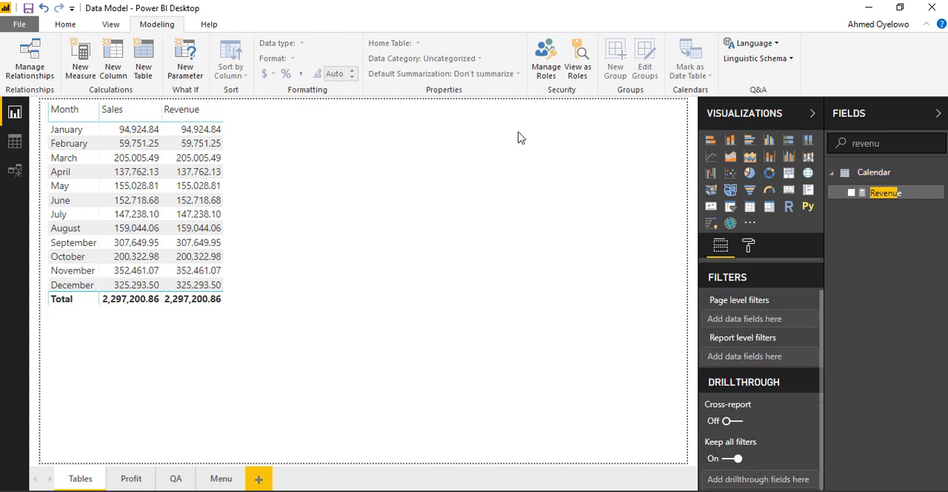
left_click(789, 192)
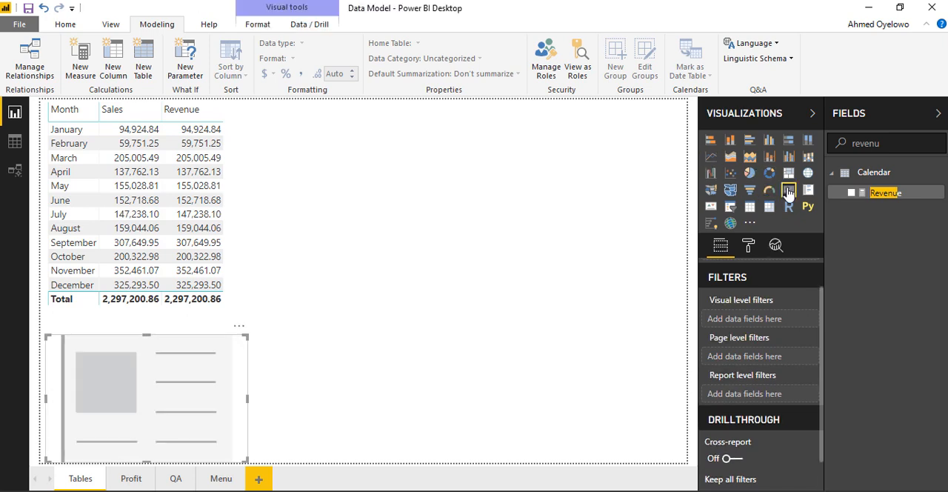
left_click_drag(174, 353, 227, 334)
left_click_drag(294, 307, 373, 128)
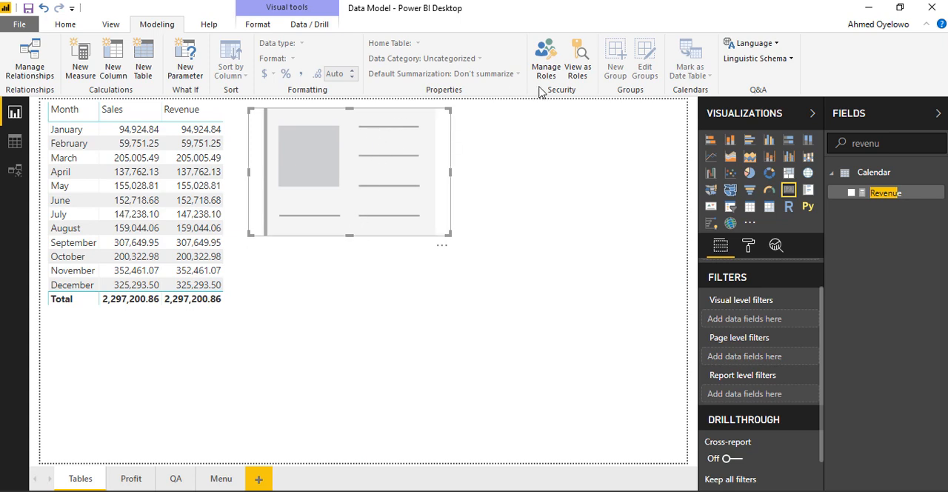
left_click(852, 192)
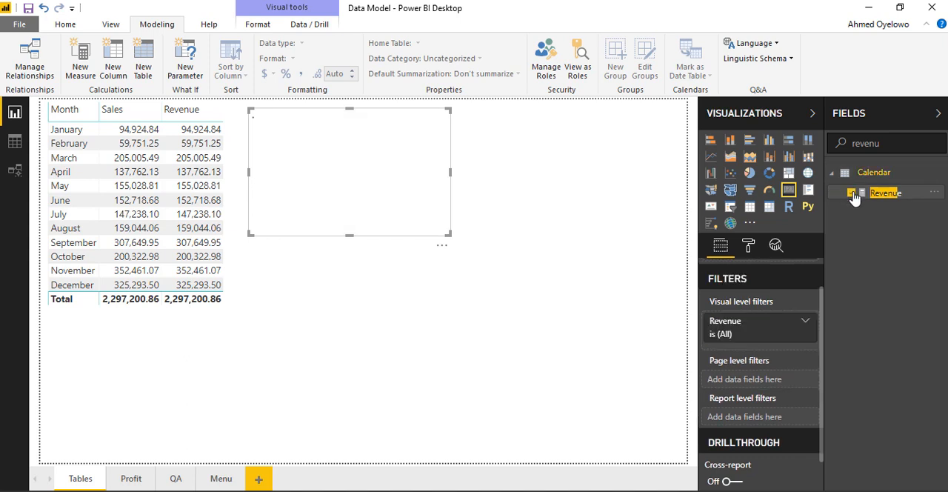